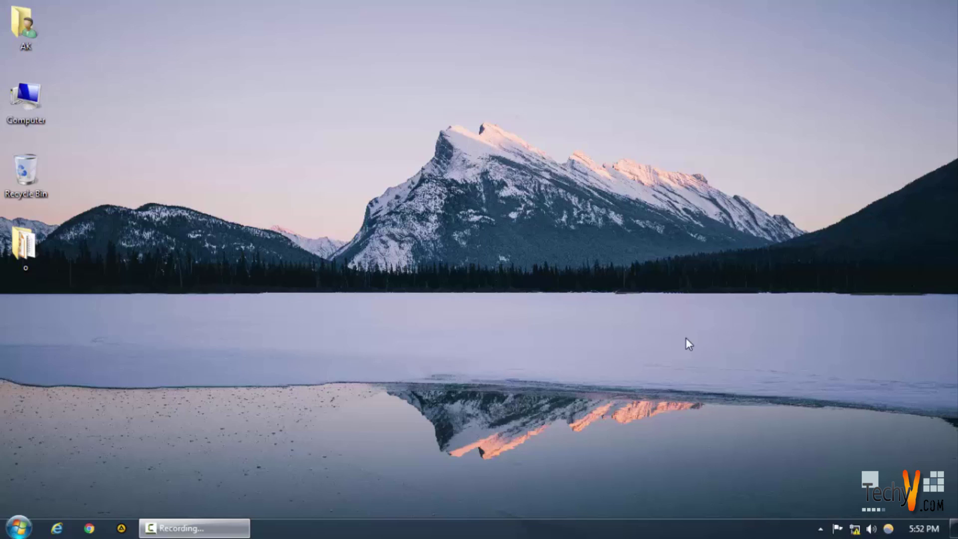
Launch Adobe Photoshop from the Start menu's All Programs list
{"action": "left_click", "coordinate": [20, 528]}
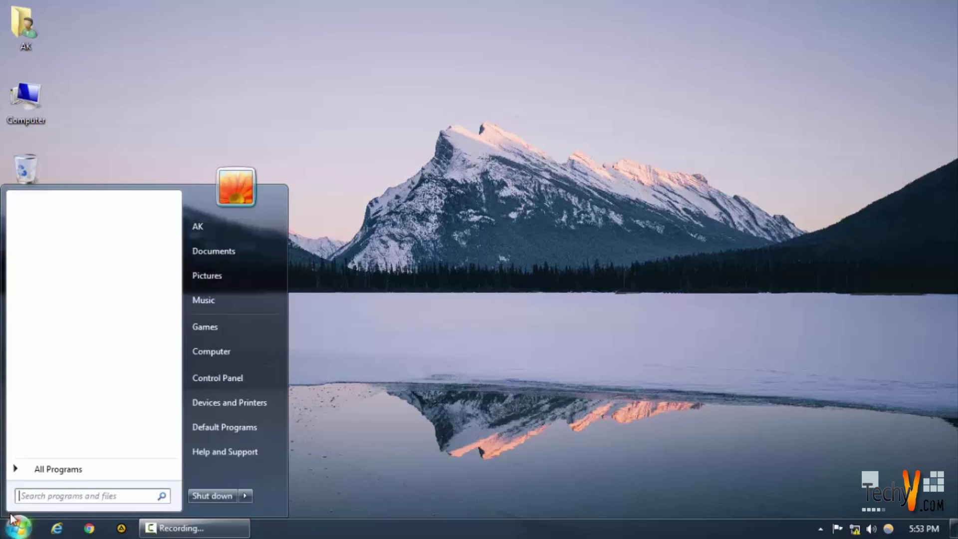
{"action": "left_click", "coordinate": [54, 471]}
{"action": "left_click", "coordinate": [121, 263]}
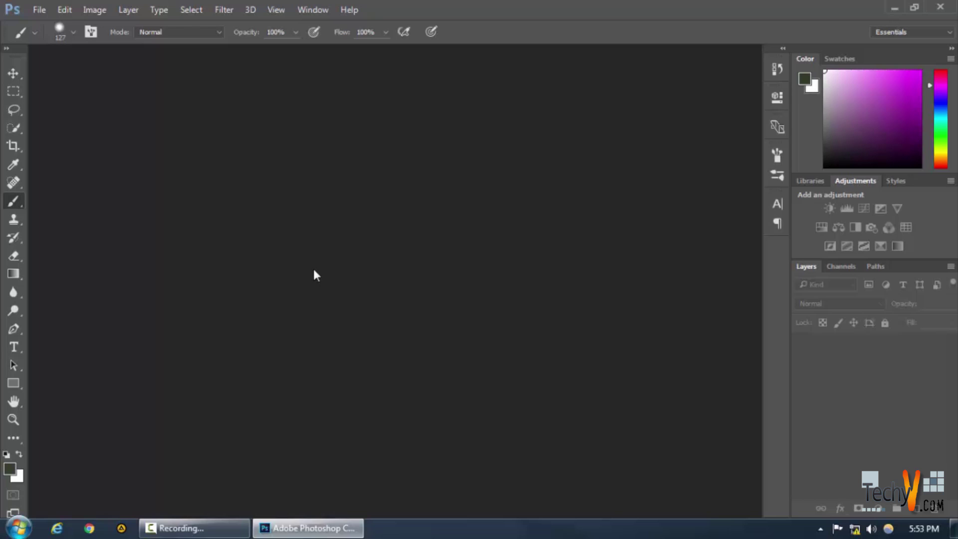
Open skin-care-937667.jpg from the img folder
{"action": "left_click", "coordinate": [39, 10]}
{"action": "left_click", "coordinate": [62, 39]}
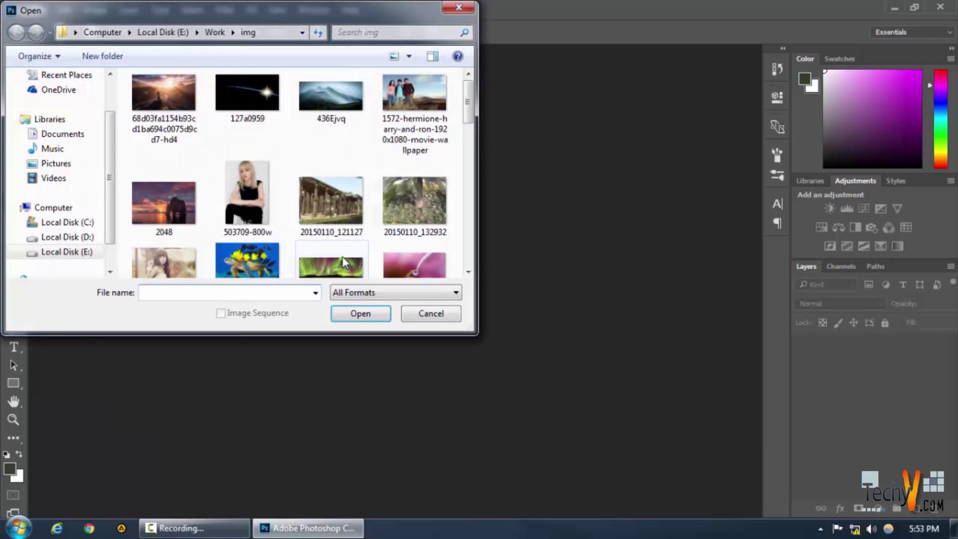
{"action": "left_click", "coordinate": [333, 110]}
{"action": "scroll", "coordinate": [339, 155], "scroll_direction": "down", "scroll_amount": 3}
{"action": "scroll", "coordinate": [340, 155], "scroll_direction": "down", "scroll_amount": 5}
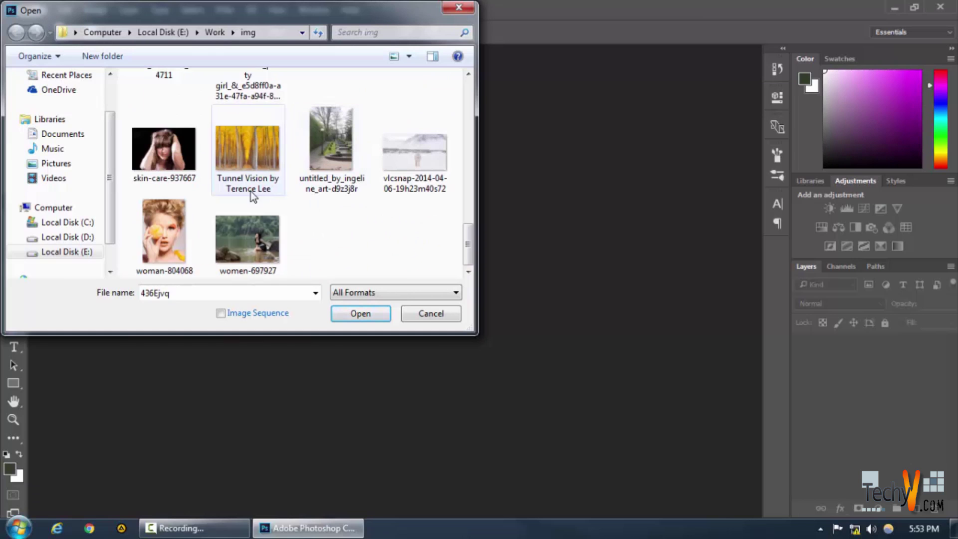
{"action": "left_click", "coordinate": [165, 152]}
{"action": "left_click", "coordinate": [346, 310]}
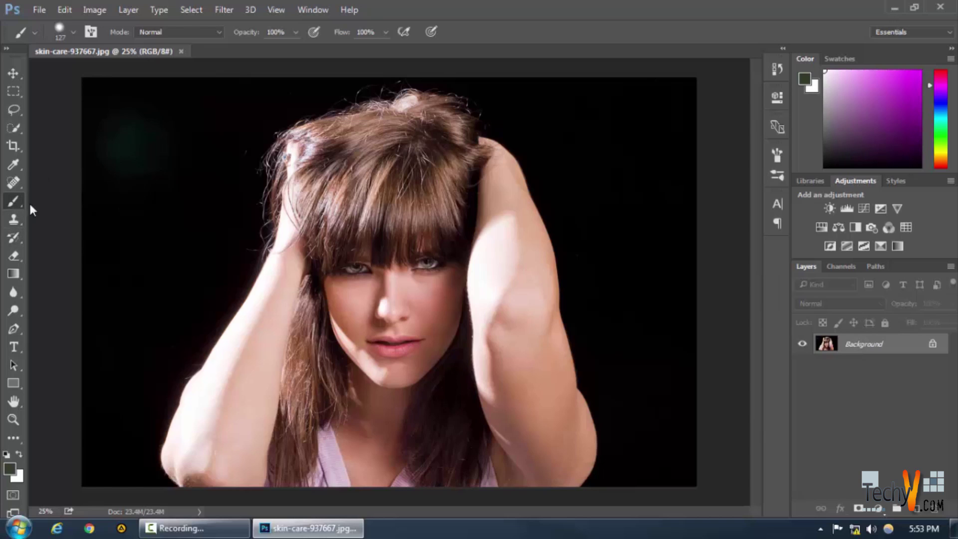
Paint and undo a green test stroke, then unlock the Background into Layer 0
{"action": "mouse_move", "coordinate": [275, 271]}
{"action": "left_mouse_down"}
{"action": "mouse_move", "coordinate": [243, 322]}
{"action": "mouse_move", "coordinate": [232, 388]}
{"action": "mouse_move", "coordinate": [305, 329]}
{"action": "mouse_move", "coordinate": [321, 263]}
{"action": "left_mouse_up"}
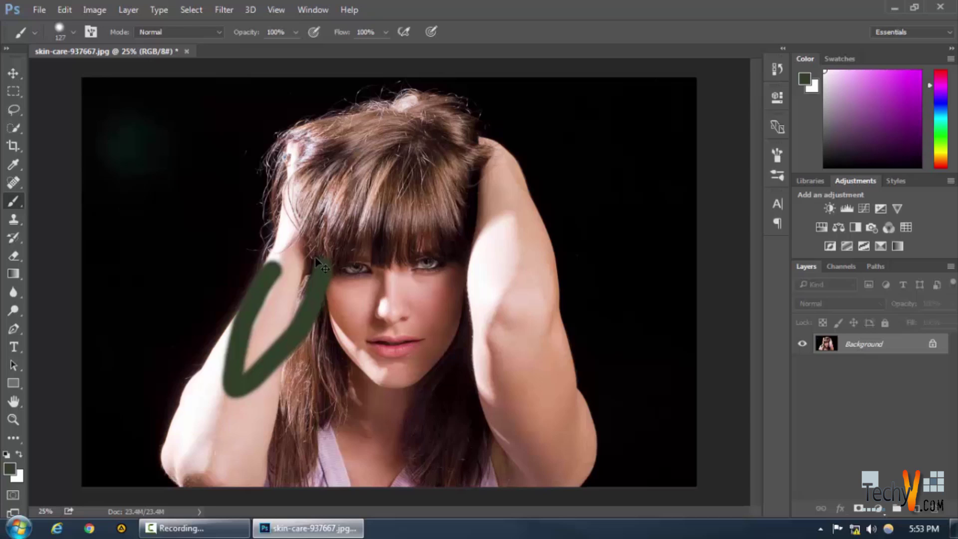
{"action": "key", "text": "ctrl+z"}
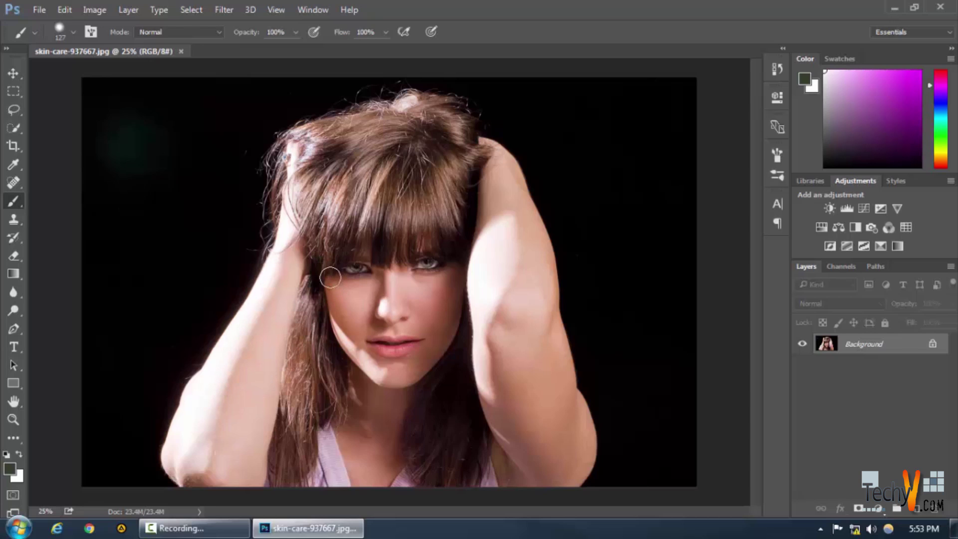
{"action": "left_click", "coordinate": [934, 344]}
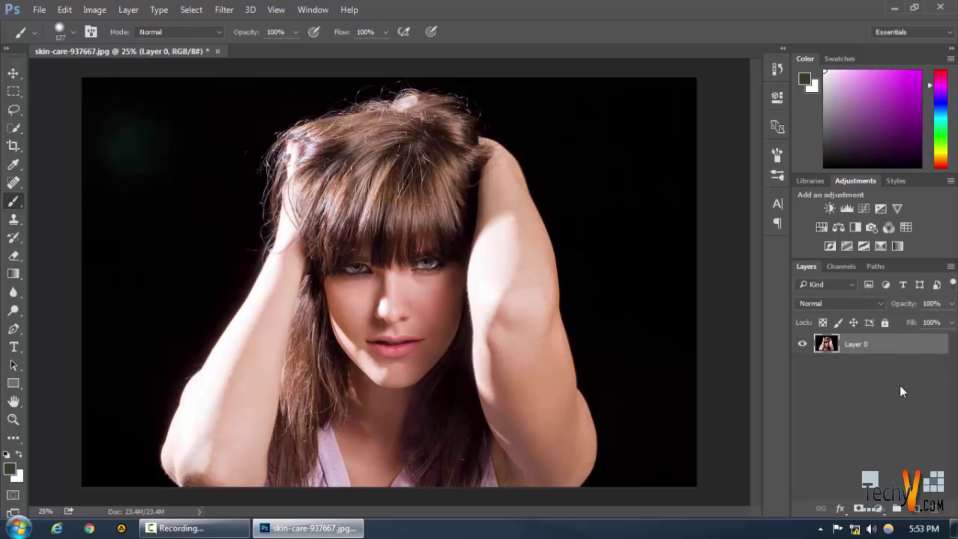
Add Layer 1, paint a green test stroke, toggle its visibility, then delete it
{"action": "left_click", "coordinate": [918, 508]}
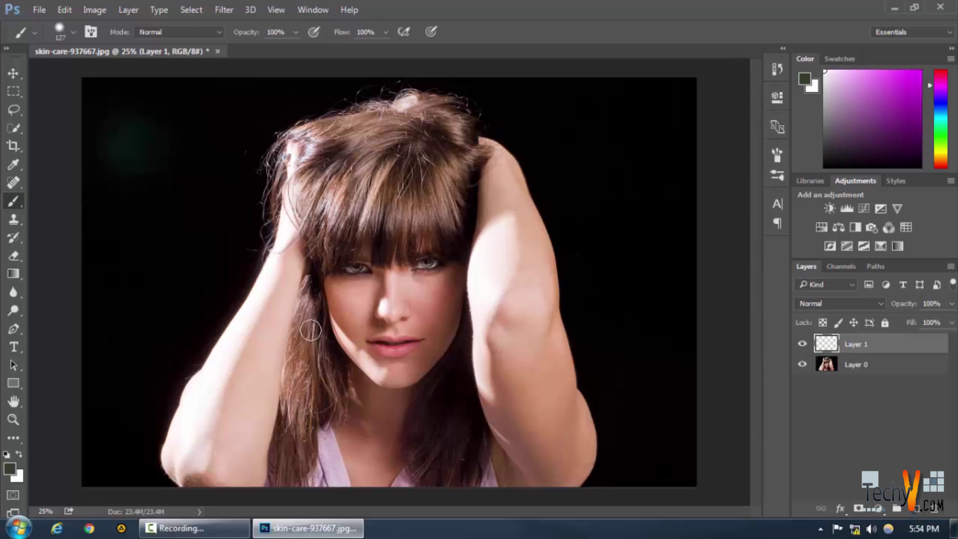
{"action": "mouse_move", "coordinate": [310, 330]}
{"action": "left_mouse_down"}
{"action": "mouse_move", "coordinate": [512, 305]}
{"action": "mouse_move", "coordinate": [512, 293]}
{"action": "mouse_move", "coordinate": [408, 309]}
{"action": "mouse_move", "coordinate": [345, 383]}
{"action": "left_mouse_up"}
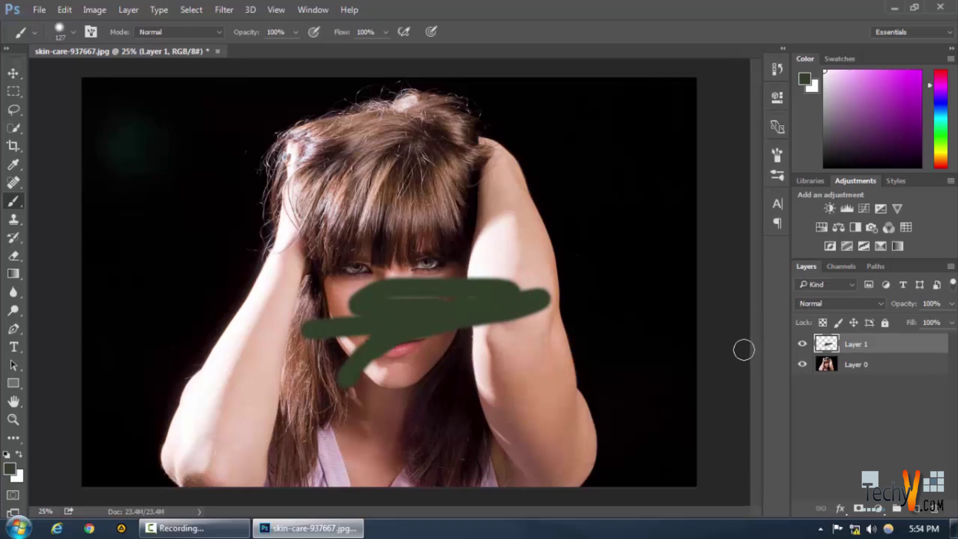
{"action": "left_click", "coordinate": [803, 345]}
{"action": "left_click", "coordinate": [804, 346]}
{"action": "left_click", "coordinate": [803, 346]}
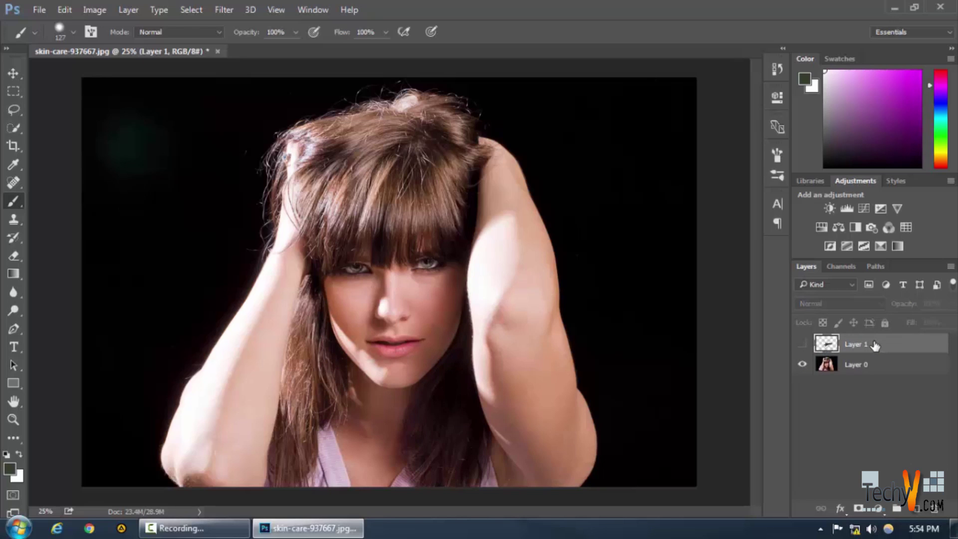
{"action": "left_click_drag", "start_coordinate": [872, 344], "coordinate": [936, 509]}
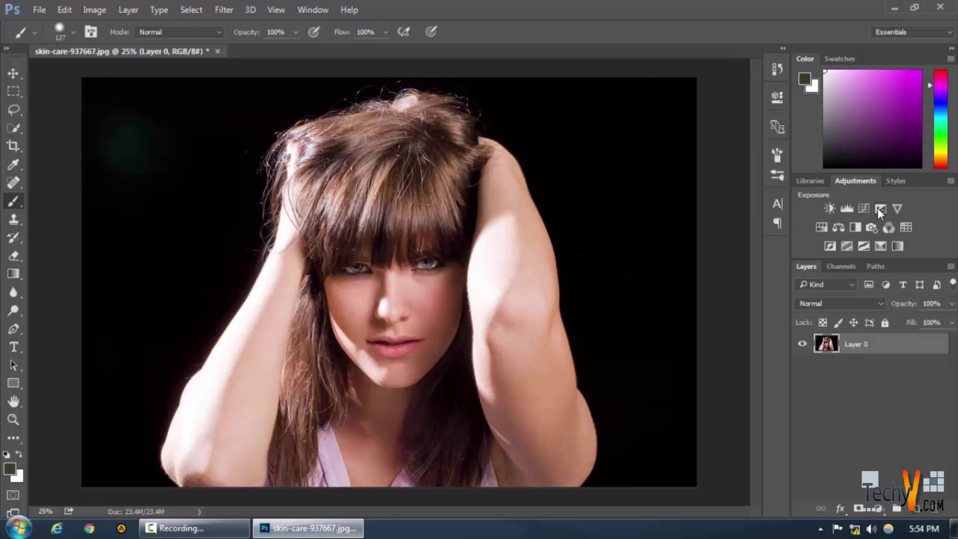
Add an Exposure adjustment layer and lower its exposure to -0.78
{"action": "left_click", "coordinate": [879, 209]}
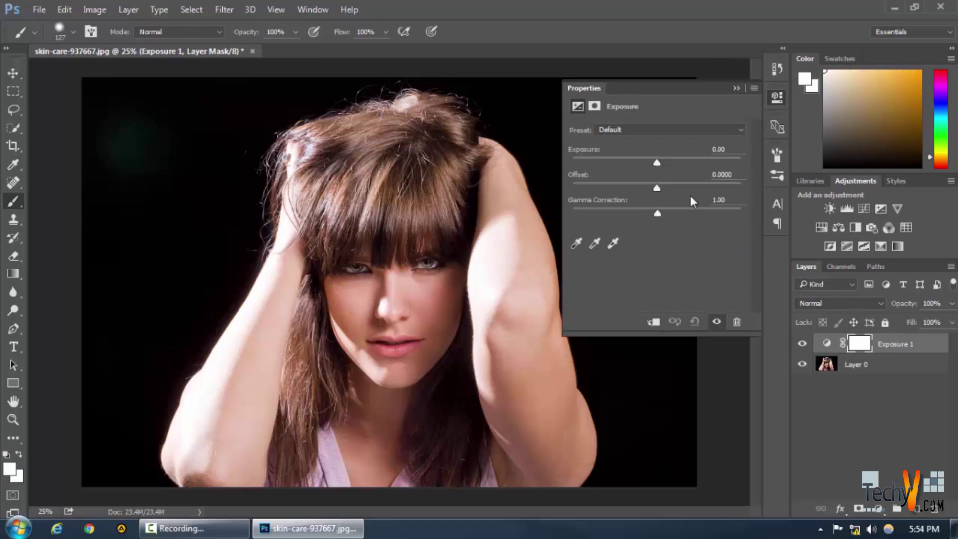
{"action": "left_click_drag", "start_coordinate": [658, 163], "coordinate": [642, 160]}
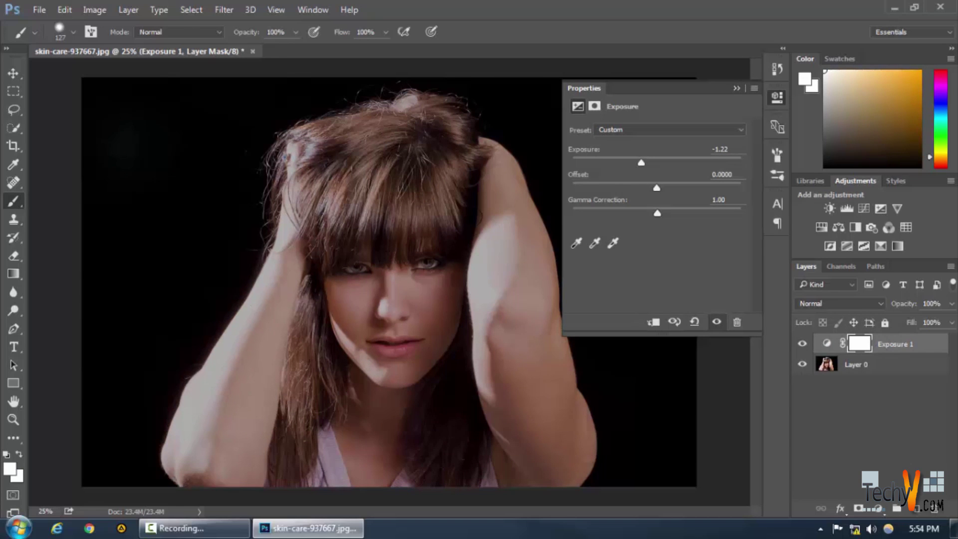
{"action": "left_click", "coordinate": [20, 258]}
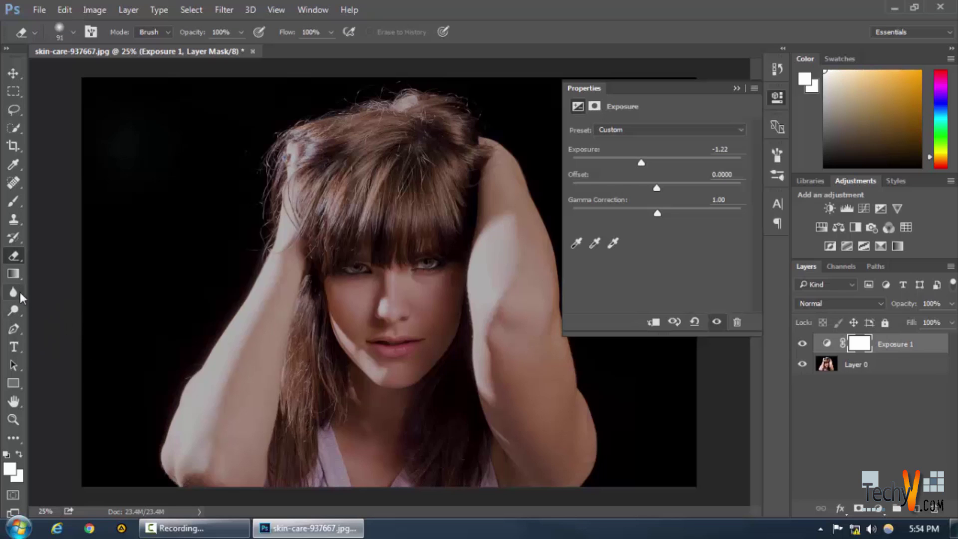
{"action": "left_click", "coordinate": [14, 201]}
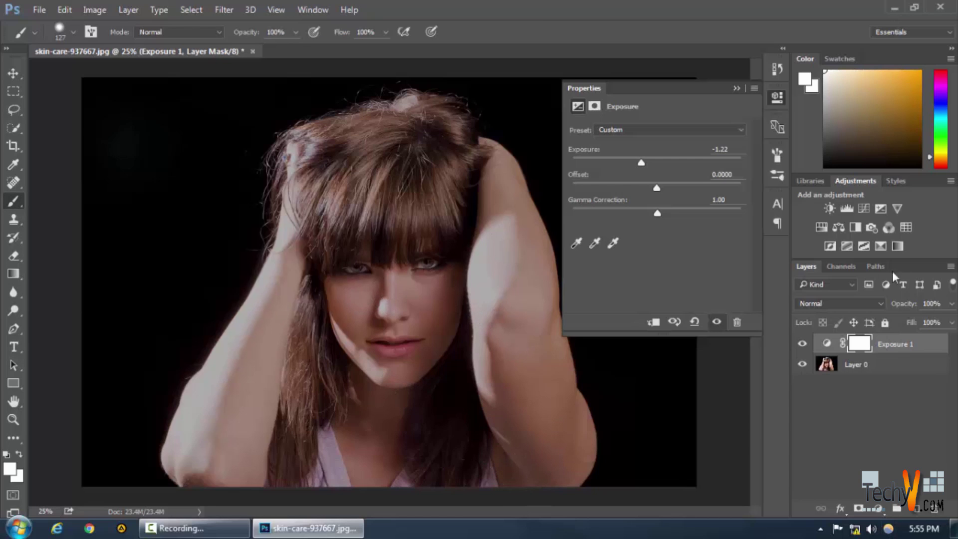
{"action": "left_click", "coordinate": [19, 454]}
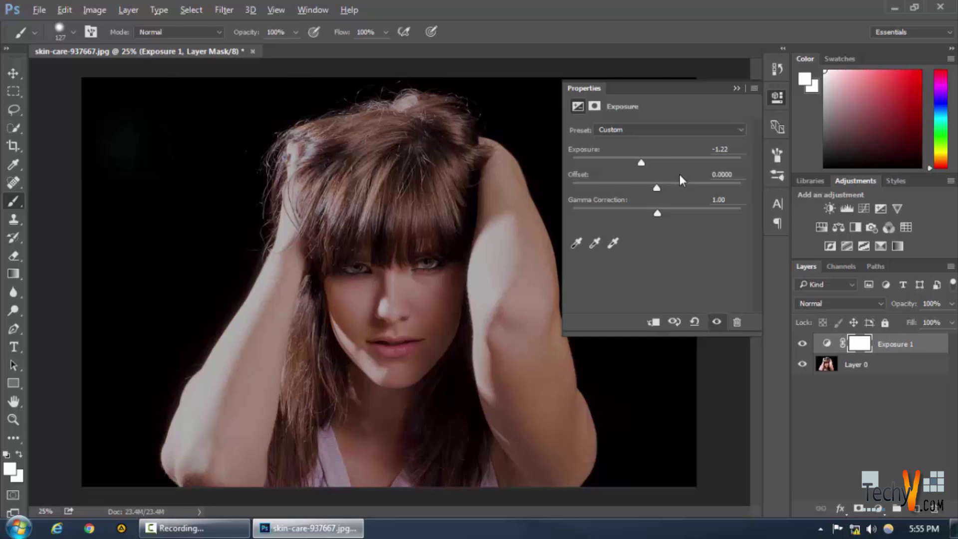
{"action": "key", "text": "ctrl+z"}
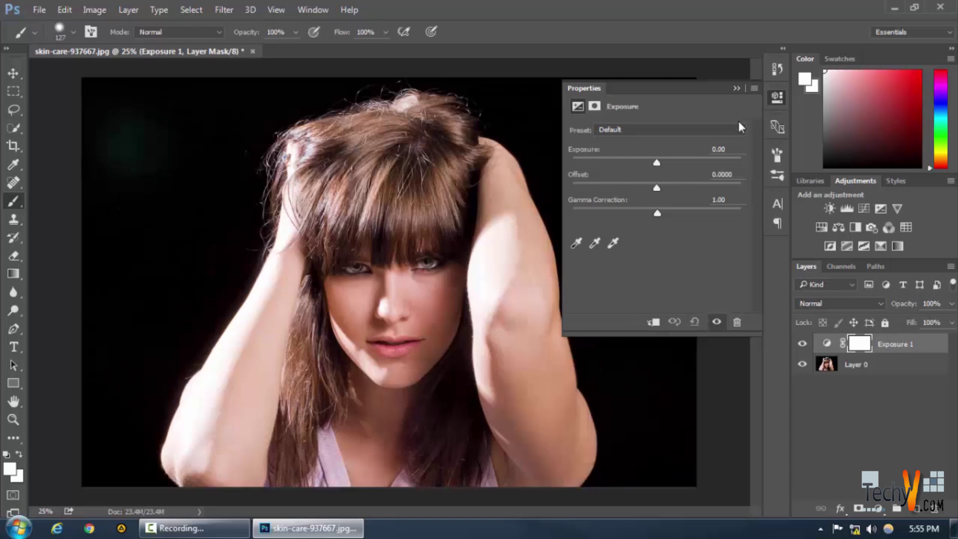
{"action": "mouse_move", "coordinate": [657, 160]}
{"action": "left_mouse_down"}
{"action": "mouse_move", "coordinate": [633, 166]}
{"action": "mouse_move", "coordinate": [648, 166]}
{"action": "left_mouse_up"}
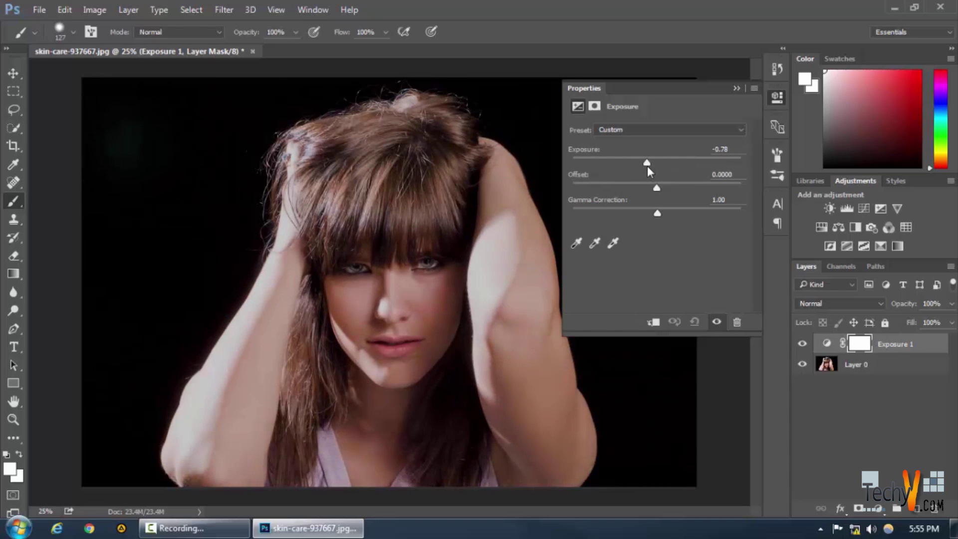
Select the Exposure 1 mask and invert it to black, hiding the darkening
{"action": "left_click", "coordinate": [736, 89]}
{"action": "left_click", "coordinate": [888, 365]}
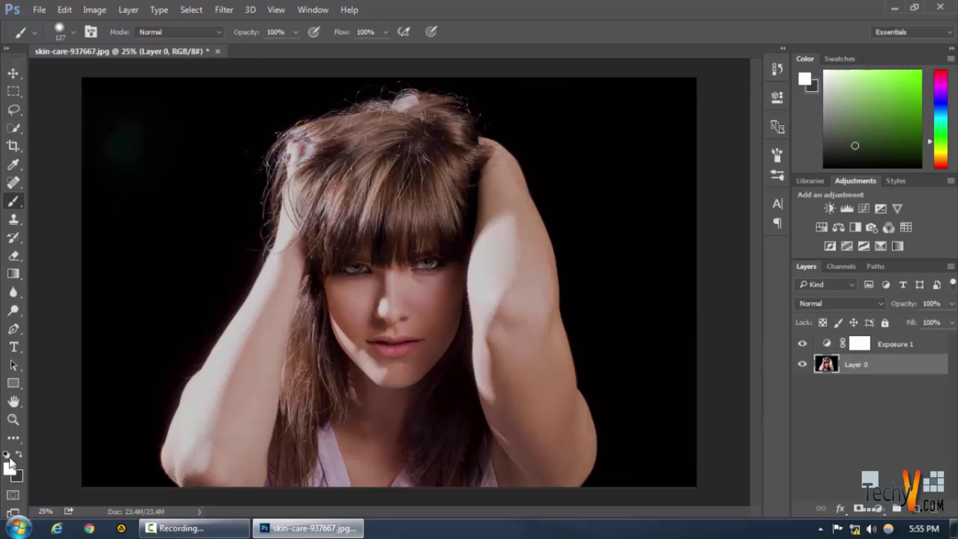
{"action": "left_click", "coordinate": [897, 351]}
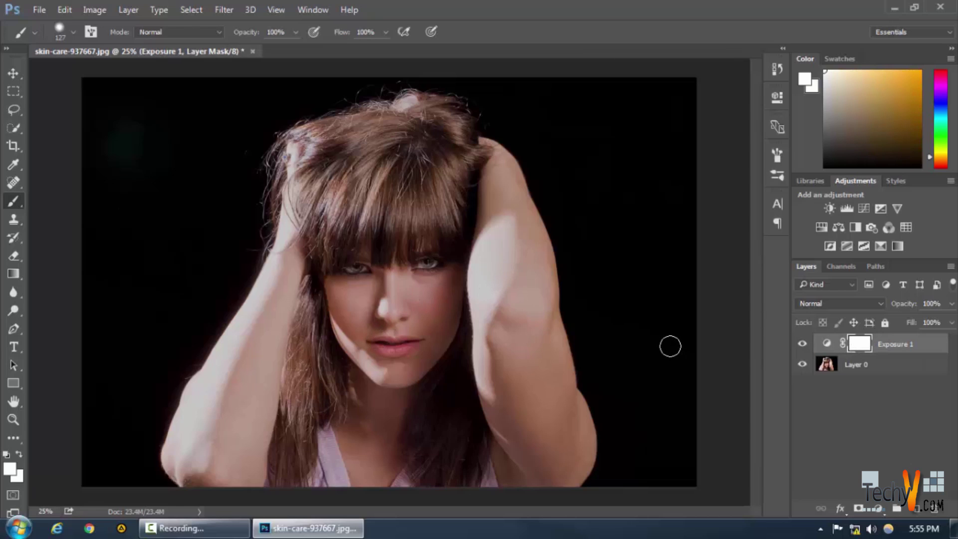
{"action": "key", "text": "ctrl+i"}
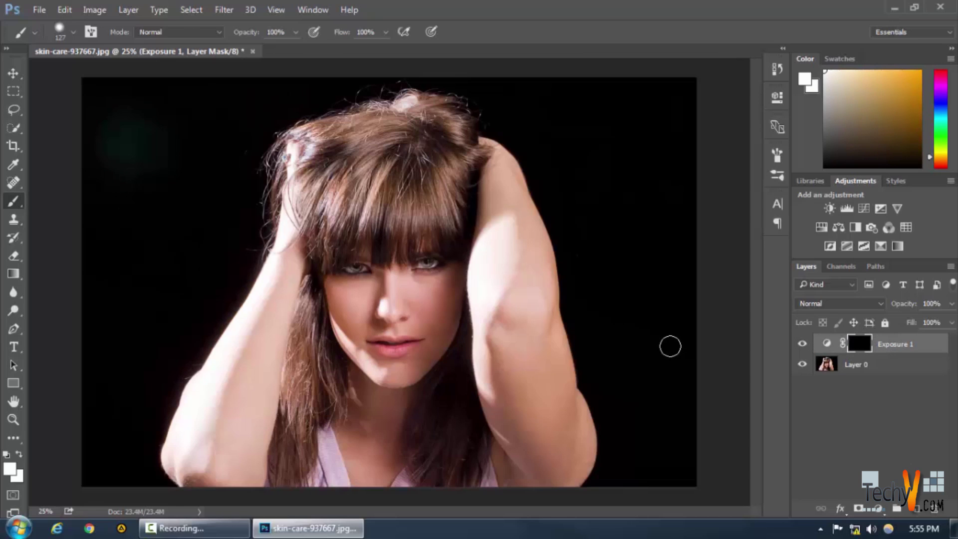
{"action": "mouse_move", "coordinate": [549, 306]}
{"action": "left_mouse_down"}
{"action": "mouse_move", "coordinate": [512, 289]}
{"action": "mouse_move", "coordinate": [510, 239]}
{"action": "mouse_move", "coordinate": [494, 229]}
{"action": "mouse_move", "coordinate": [537, 282]}
{"action": "left_mouse_up"}
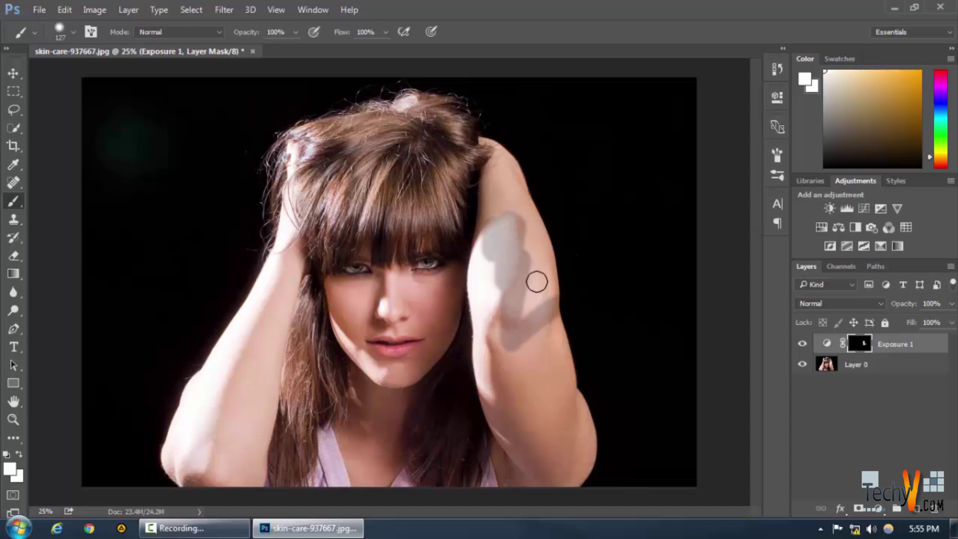
{"action": "key", "text": "ctrl+z"}
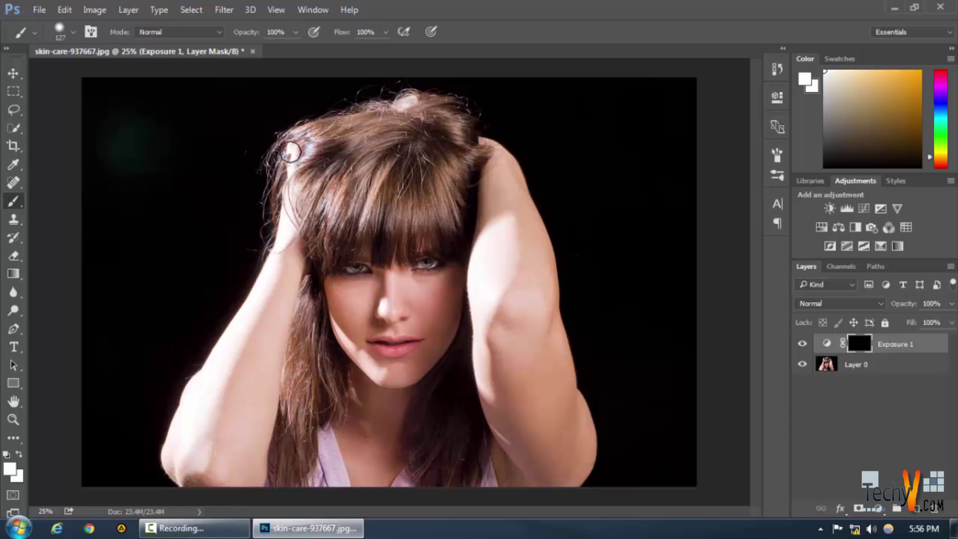
Paint the mask white along the left hair strand, left forearm and right upper arm
{"action": "mouse_move", "coordinate": [291, 146]}
{"action": "left_mouse_down"}
{"action": "mouse_move", "coordinate": [287, 233]}
{"action": "mouse_move", "coordinate": [259, 305]}
{"action": "mouse_move", "coordinate": [279, 275]}
{"action": "mouse_move", "coordinate": [254, 289]}
{"action": "mouse_move", "coordinate": [231, 327]}
{"action": "mouse_move", "coordinate": [173, 448]}
{"action": "mouse_move", "coordinate": [172, 461]}
{"action": "mouse_move", "coordinate": [203, 445]}
{"action": "mouse_move", "coordinate": [219, 496]}
{"action": "mouse_move", "coordinate": [246, 473]}
{"action": "mouse_move", "coordinate": [255, 486]}
{"action": "mouse_move", "coordinate": [262, 427]}
{"action": "mouse_move", "coordinate": [281, 390]}
{"action": "mouse_move", "coordinate": [294, 252]}
{"action": "mouse_move", "coordinate": [279, 310]}
{"action": "left_mouse_up"}
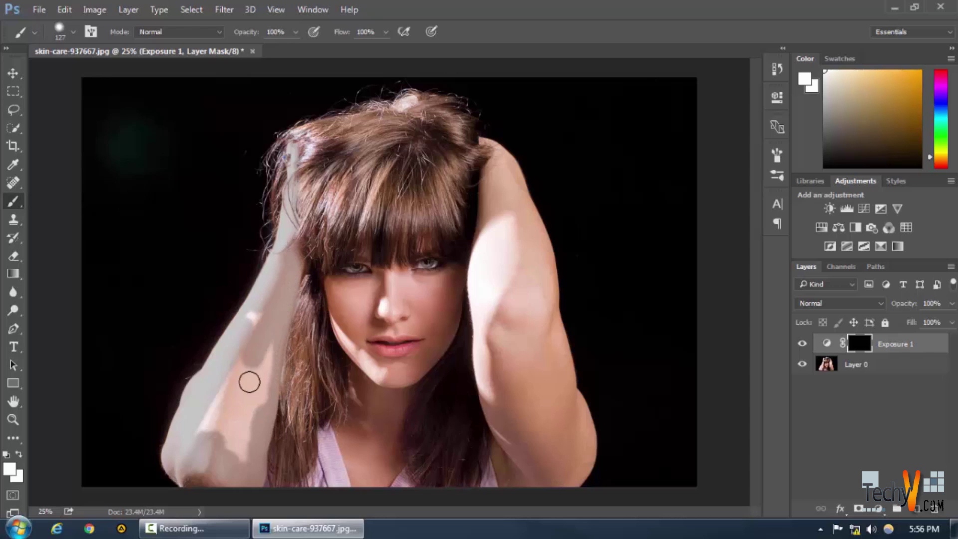
{"action": "mouse_move", "coordinate": [250, 382]}
{"action": "left_mouse_down"}
{"action": "mouse_move", "coordinate": [236, 365]}
{"action": "mouse_move", "coordinate": [228, 377]}
{"action": "mouse_move", "coordinate": [225, 391]}
{"action": "mouse_move", "coordinate": [241, 408]}
{"action": "mouse_move", "coordinate": [253, 391]}
{"action": "mouse_move", "coordinate": [262, 406]}
{"action": "mouse_move", "coordinate": [267, 373]}
{"action": "mouse_move", "coordinate": [249, 397]}
{"action": "mouse_move", "coordinate": [249, 380]}
{"action": "mouse_move", "coordinate": [269, 344]}
{"action": "mouse_move", "coordinate": [266, 354]}
{"action": "mouse_move", "coordinate": [282, 203]}
{"action": "mouse_move", "coordinate": [311, 123]}
{"action": "mouse_move", "coordinate": [297, 159]}
{"action": "left_mouse_up"}
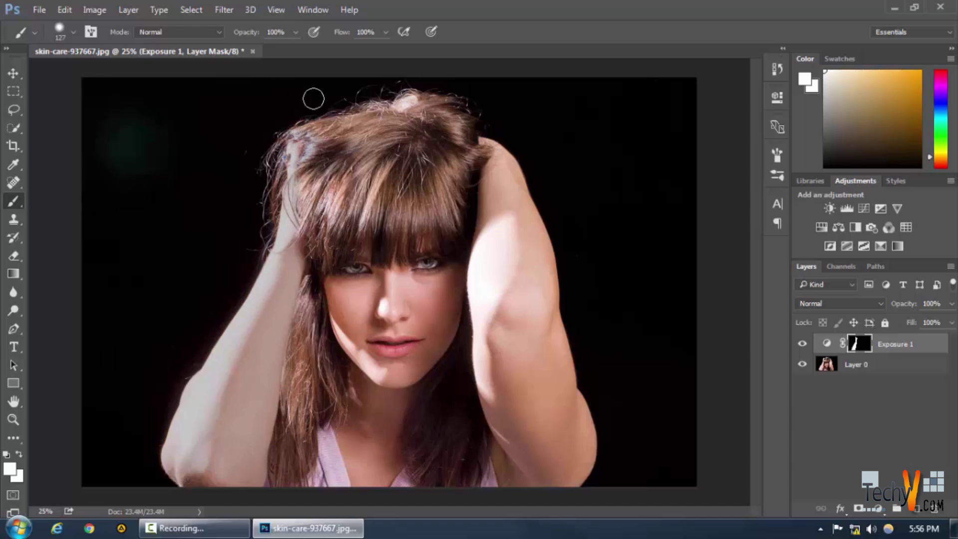
{"action": "left_click_drag", "start_coordinate": [402, 95], "coordinate": [397, 100]}
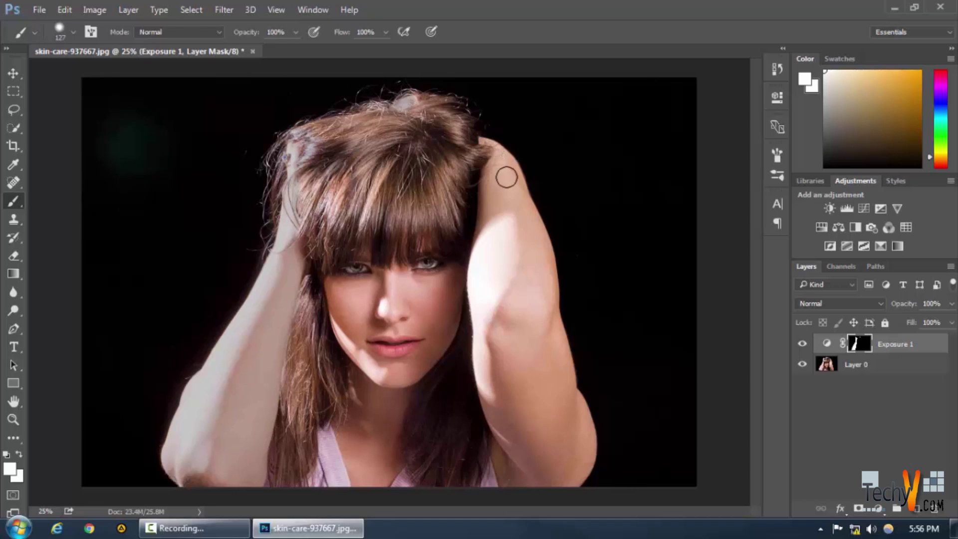
{"action": "mouse_move", "coordinate": [507, 177]}
{"action": "left_mouse_down"}
{"action": "mouse_move", "coordinate": [502, 222]}
{"action": "mouse_move", "coordinate": [487, 150]}
{"action": "left_mouse_up"}
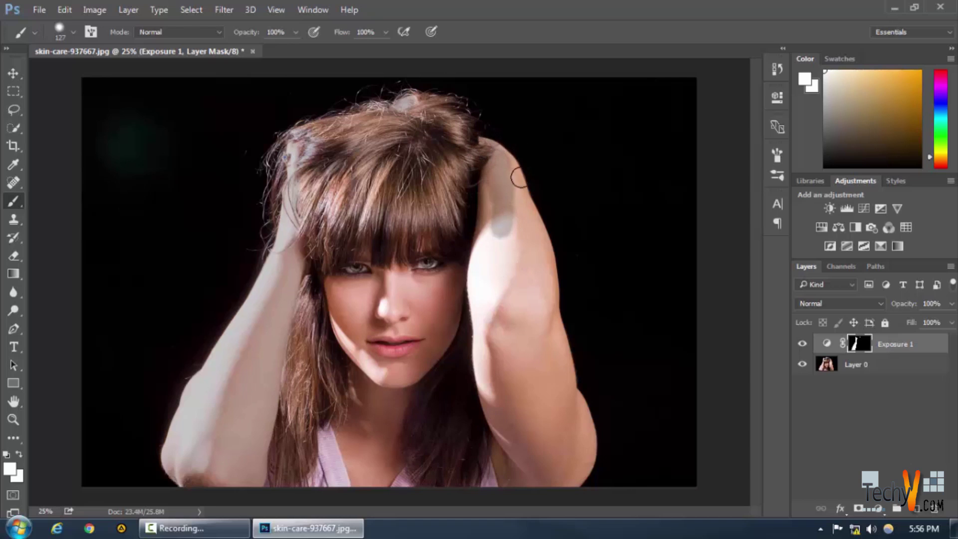
{"action": "mouse_move", "coordinate": [519, 178]}
{"action": "left_mouse_down"}
{"action": "mouse_move", "coordinate": [512, 201]}
{"action": "mouse_move", "coordinate": [483, 212]}
{"action": "mouse_move", "coordinate": [495, 190]}
{"action": "mouse_move", "coordinate": [480, 275]}
{"action": "mouse_move", "coordinate": [475, 266]}
{"action": "mouse_move", "coordinate": [484, 392]}
{"action": "mouse_move", "coordinate": [496, 357]}
{"action": "mouse_move", "coordinate": [495, 396]}
{"action": "mouse_move", "coordinate": [496, 283]}
{"action": "mouse_move", "coordinate": [512, 265]}
{"action": "mouse_move", "coordinate": [515, 236]}
{"action": "mouse_move", "coordinate": [487, 289]}
{"action": "mouse_move", "coordinate": [525, 230]}
{"action": "mouse_move", "coordinate": [519, 240]}
{"action": "mouse_move", "coordinate": [518, 211]}
{"action": "mouse_move", "coordinate": [532, 242]}
{"action": "mouse_move", "coordinate": [548, 242]}
{"action": "mouse_move", "coordinate": [521, 303]}
{"action": "mouse_move", "coordinate": [539, 308]}
{"action": "mouse_move", "coordinate": [525, 279]}
{"action": "mouse_move", "coordinate": [543, 269]}
{"action": "mouse_move", "coordinate": [550, 298]}
{"action": "mouse_move", "coordinate": [498, 330]}
{"action": "mouse_move", "coordinate": [489, 418]}
{"action": "mouse_move", "coordinate": [498, 447]}
{"action": "mouse_move", "coordinate": [503, 367]}
{"action": "mouse_move", "coordinate": [521, 365]}
{"action": "mouse_move", "coordinate": [554, 308]}
{"action": "mouse_move", "coordinate": [556, 326]}
{"action": "mouse_move", "coordinate": [569, 331]}
{"action": "mouse_move", "coordinate": [560, 406]}
{"action": "mouse_move", "coordinate": [550, 372]}
{"action": "mouse_move", "coordinate": [524, 390]}
{"action": "mouse_move", "coordinate": [543, 363]}
{"action": "mouse_move", "coordinate": [540, 397]}
{"action": "mouse_move", "coordinate": [582, 408]}
{"action": "mouse_move", "coordinate": [585, 438]}
{"action": "mouse_move", "coordinate": [573, 397]}
{"action": "mouse_move", "coordinate": [547, 457]}
{"action": "mouse_move", "coordinate": [521, 460]}
{"action": "mouse_move", "coordinate": [516, 427]}
{"action": "mouse_move", "coordinate": [554, 467]}
{"action": "mouse_move", "coordinate": [577, 477]}
{"action": "mouse_move", "coordinate": [587, 465]}
{"action": "mouse_move", "coordinate": [509, 409]}
{"action": "mouse_move", "coordinate": [567, 381]}
{"action": "mouse_move", "coordinate": [574, 479]}
{"action": "mouse_move", "coordinate": [526, 445]}
{"action": "left_mouse_up"}
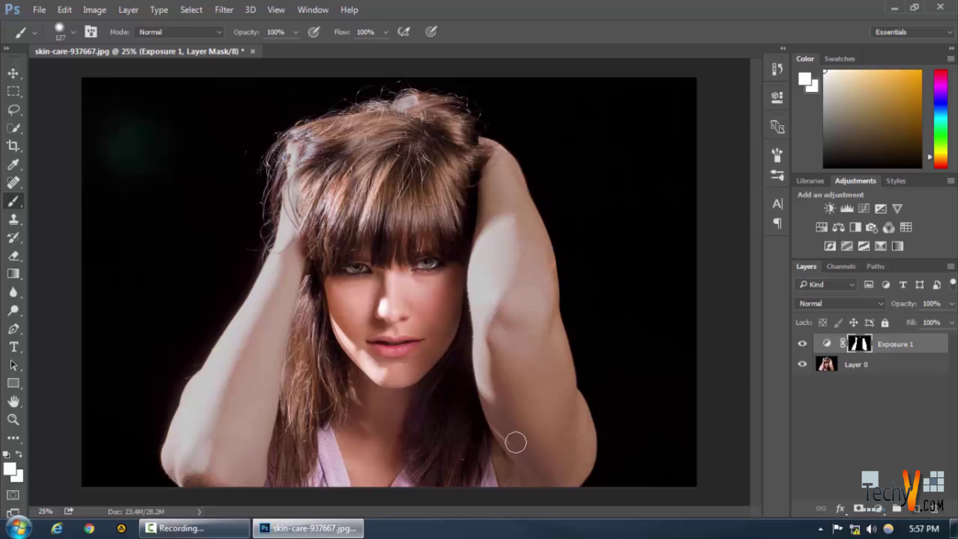
Tune Exposure 1 to exposure -0.44 and gamma correction 0.90
{"action": "left_click", "coordinate": [776, 98]}
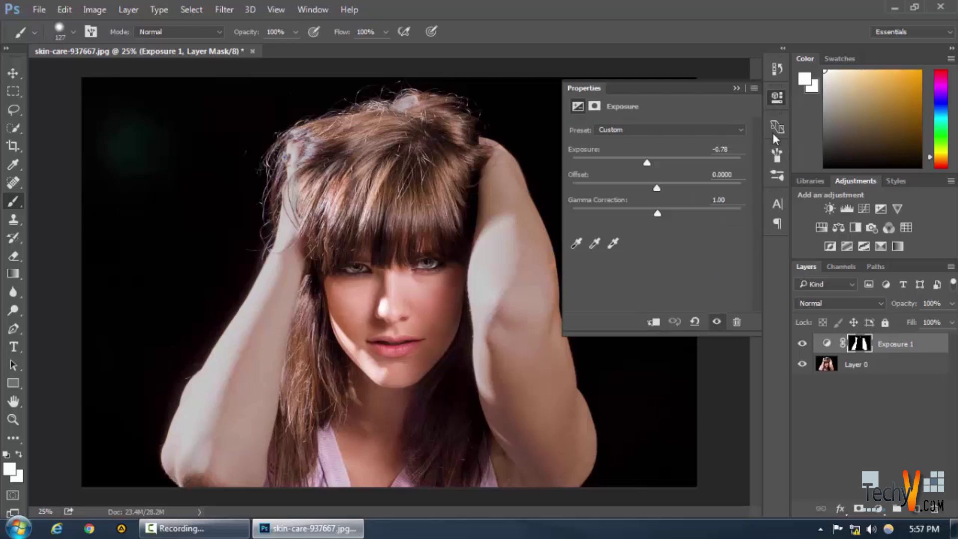
{"action": "mouse_move", "coordinate": [645, 166]}
{"action": "left_mouse_down"}
{"action": "mouse_move", "coordinate": [657, 168]}
{"action": "mouse_move", "coordinate": [649, 163]}
{"action": "left_mouse_up"}
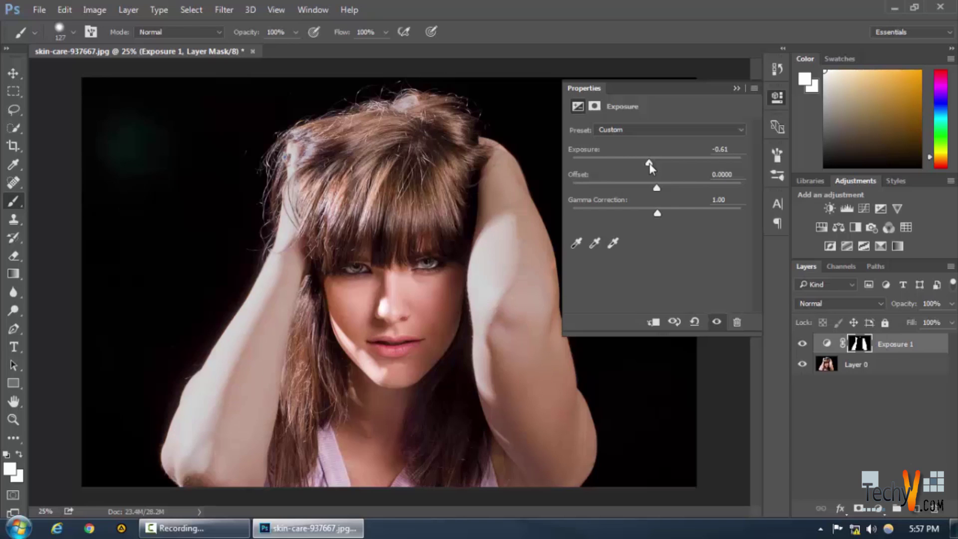
{"action": "mouse_move", "coordinate": [657, 212]}
{"action": "left_mouse_down"}
{"action": "mouse_move", "coordinate": [665, 213]}
{"action": "mouse_move", "coordinate": [657, 214]}
{"action": "left_mouse_up"}
{"action": "left_click_drag", "start_coordinate": [651, 163], "coordinate": [651, 164]}
{"action": "mouse_move", "coordinate": [654, 211]}
{"action": "left_mouse_down"}
{"action": "mouse_move", "coordinate": [675, 212]}
{"action": "mouse_move", "coordinate": [665, 217]}
{"action": "left_mouse_up"}
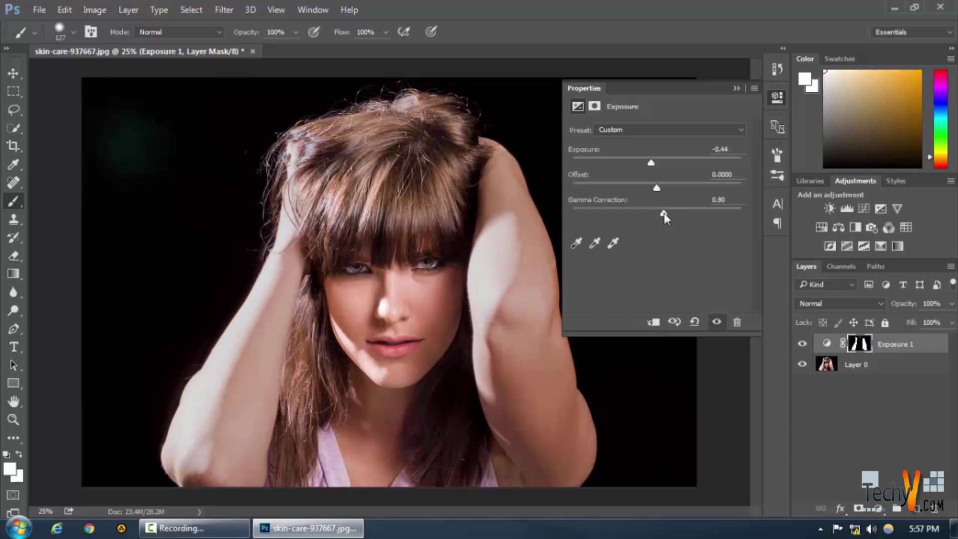
Collapse the Exposure settings and toggle Exposure 1 on and off to compare
{"action": "left_click", "coordinate": [739, 89]}
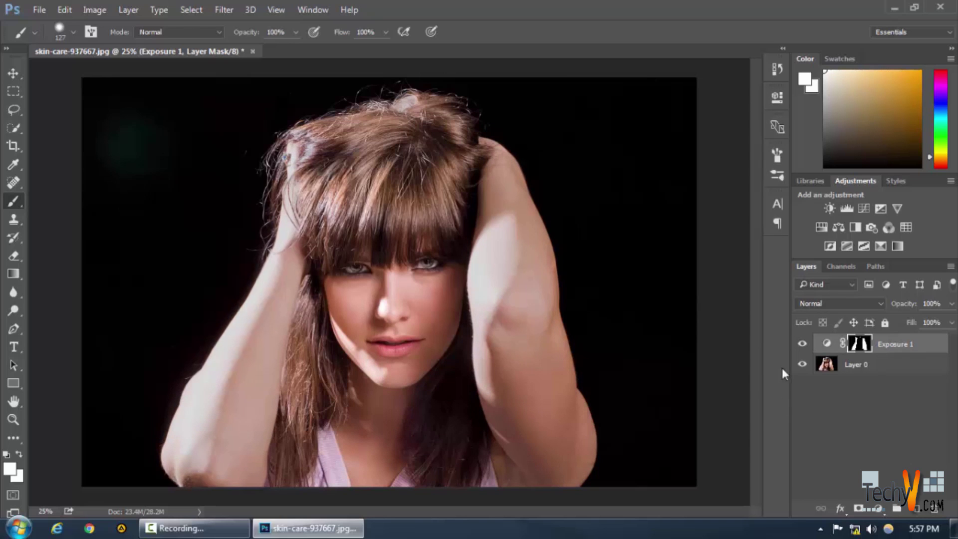
{"action": "left_click", "coordinate": [803, 345]}
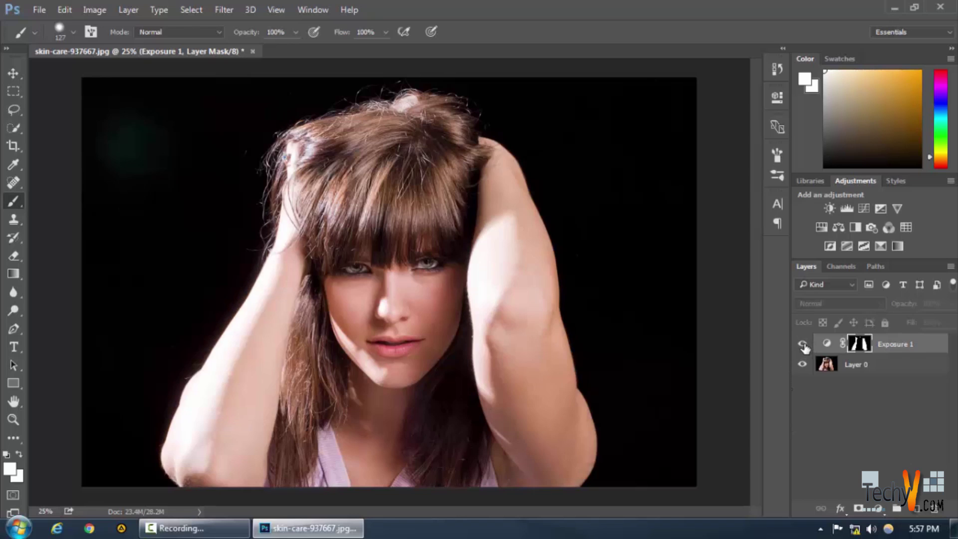
{"action": "left_click", "coordinate": [803, 344]}
{"action": "left_click", "coordinate": [804, 344]}
{"action": "left_click", "coordinate": [804, 344]}
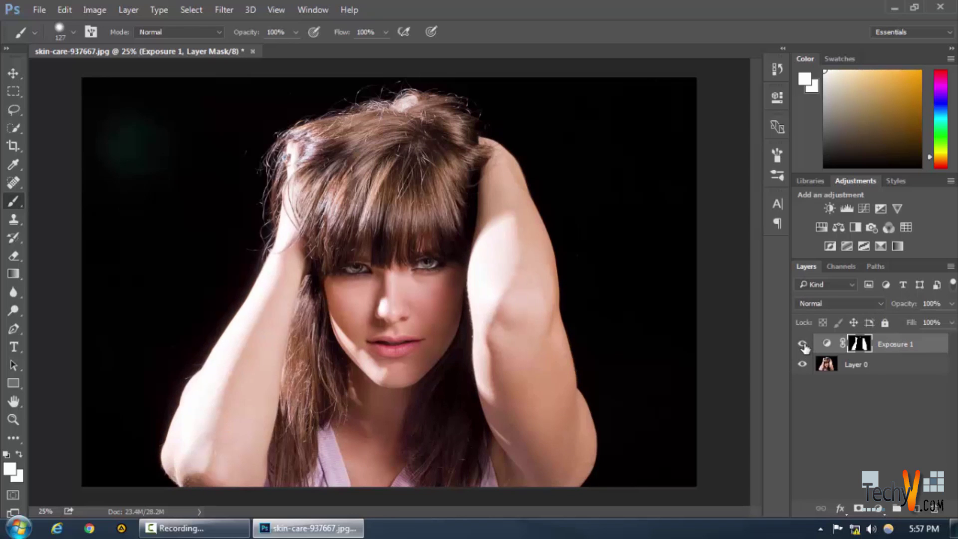
{"action": "left_click", "coordinate": [803, 345]}
{"action": "left_click", "coordinate": [804, 344]}
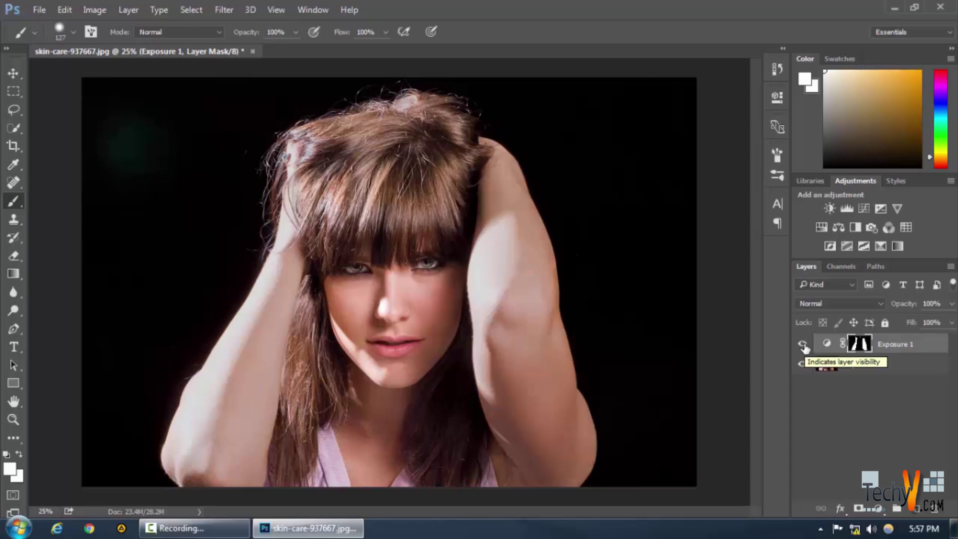
Check Exposure 1 once more, then touch up its mask over the cheeks and elbow
{"action": "left_click", "coordinate": [803, 345]}
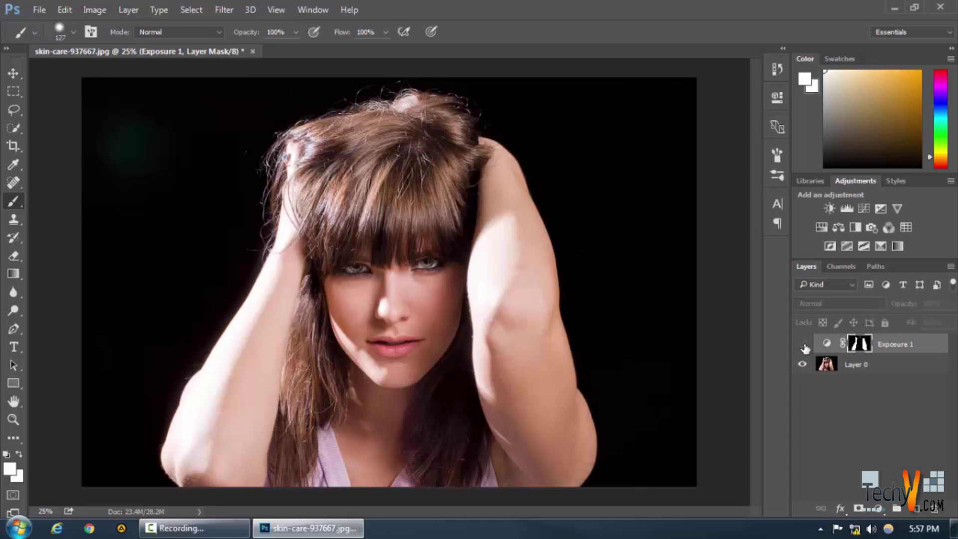
{"action": "left_click", "coordinate": [804, 345]}
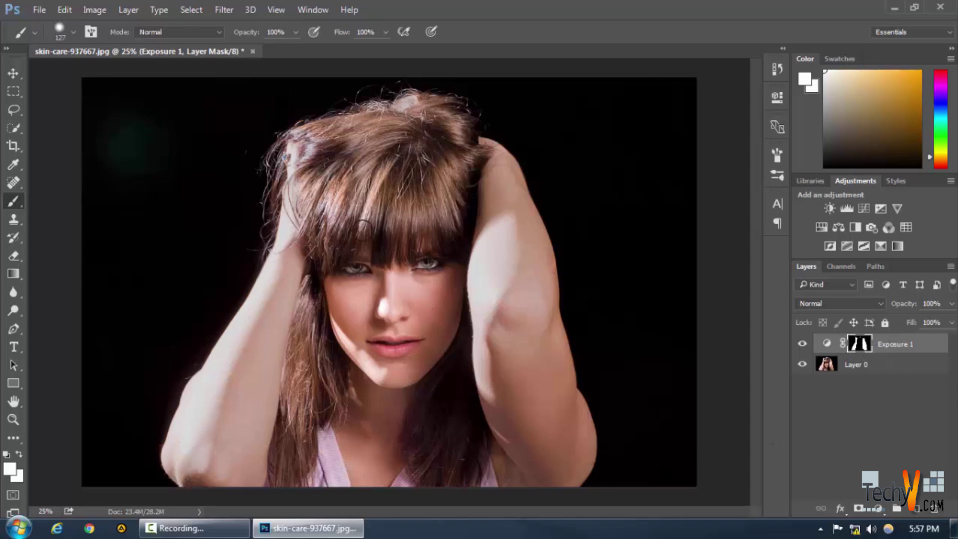
{"action": "mouse_move", "coordinate": [415, 297]}
{"action": "left_mouse_down"}
{"action": "mouse_move", "coordinate": [353, 306]}
{"action": "mouse_move", "coordinate": [426, 286]}
{"action": "left_mouse_up"}
{"action": "mouse_move", "coordinate": [170, 493]}
{"action": "left_mouse_down"}
{"action": "mouse_move", "coordinate": [217, 343]}
{"action": "mouse_move", "coordinate": [313, 167]}
{"action": "mouse_move", "coordinate": [309, 139]}
{"action": "mouse_move", "coordinate": [460, 172]}
{"action": "mouse_move", "coordinate": [487, 208]}
{"action": "mouse_move", "coordinate": [532, 426]}
{"action": "left_mouse_up"}
Add Curves 1, pull its midpoint below the diagonal, and invert its mask to black
{"action": "left_click", "coordinate": [876, 211]}
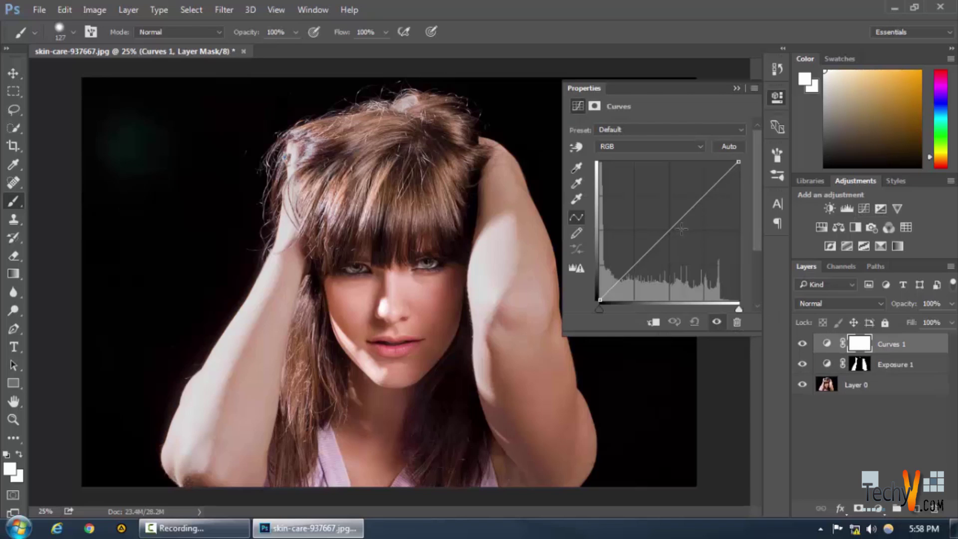
{"action": "mouse_move", "coordinate": [673, 228]}
{"action": "left_mouse_down"}
{"action": "mouse_move", "coordinate": [673, 202]}
{"action": "mouse_move", "coordinate": [672, 238]}
{"action": "left_mouse_up"}
{"action": "key", "text": "ctrl+i"}
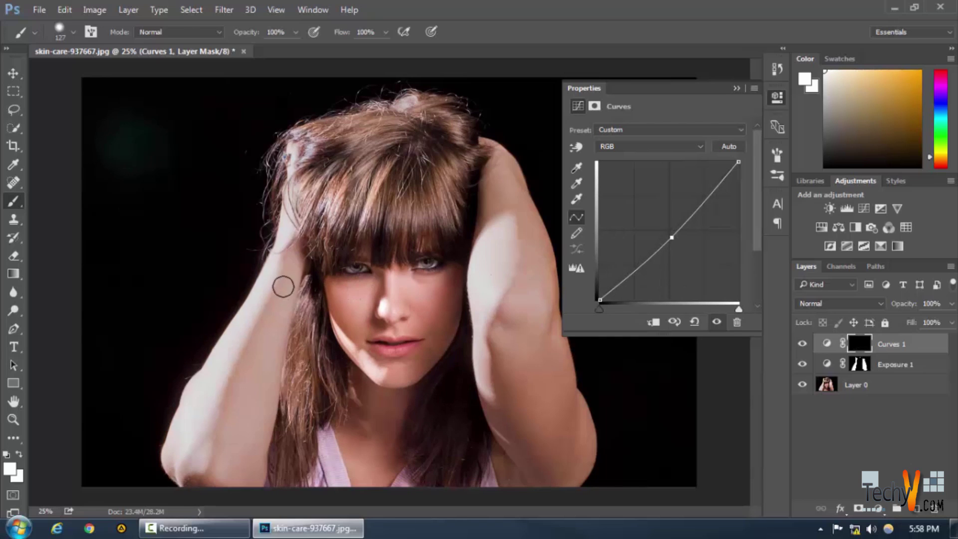
Paint the Curves 1 mask white over the left forearm and right upper arm
{"action": "mouse_move", "coordinate": [276, 267]}
{"action": "left_mouse_down"}
{"action": "mouse_move", "coordinate": [270, 290]}
{"action": "mouse_move", "coordinate": [291, 280]}
{"action": "mouse_move", "coordinate": [284, 207]}
{"action": "mouse_move", "coordinate": [261, 396]}
{"action": "mouse_move", "coordinate": [245, 423]}
{"action": "mouse_move", "coordinate": [268, 412]}
{"action": "mouse_move", "coordinate": [252, 358]}
{"action": "mouse_move", "coordinate": [184, 453]}
{"action": "mouse_move", "coordinate": [181, 409]}
{"action": "mouse_move", "coordinate": [214, 418]}
{"action": "mouse_move", "coordinate": [312, 209]}
{"action": "mouse_move", "coordinate": [281, 428]}
{"action": "mouse_move", "coordinate": [261, 400]}
{"action": "left_mouse_up"}
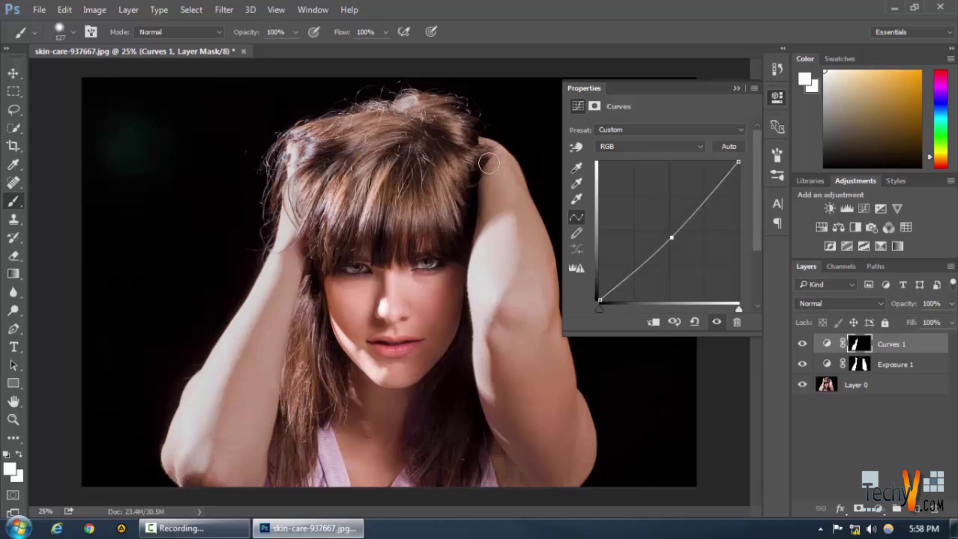
{"action": "mouse_move", "coordinate": [487, 163]}
{"action": "left_mouse_down"}
{"action": "mouse_move", "coordinate": [494, 220]}
{"action": "mouse_move", "coordinate": [472, 224]}
{"action": "mouse_move", "coordinate": [488, 267]}
{"action": "left_mouse_up"}
{"action": "mouse_move", "coordinate": [479, 302]}
{"action": "left_mouse_down"}
{"action": "mouse_move", "coordinate": [517, 144]}
{"action": "mouse_move", "coordinate": [510, 337]}
{"action": "mouse_move", "coordinate": [547, 329]}
{"action": "mouse_move", "coordinate": [573, 363]}
{"action": "mouse_move", "coordinate": [513, 346]}
{"action": "mouse_move", "coordinate": [504, 334]}
{"action": "mouse_move", "coordinate": [500, 347]}
{"action": "mouse_move", "coordinate": [572, 374]}
{"action": "mouse_move", "coordinate": [461, 352]}
{"action": "mouse_move", "coordinate": [503, 341]}
{"action": "mouse_move", "coordinate": [517, 112]}
{"action": "mouse_move", "coordinate": [514, 152]}
{"action": "mouse_move", "coordinate": [552, 199]}
{"action": "mouse_move", "coordinate": [551, 292]}
{"action": "mouse_move", "coordinate": [561, 274]}
{"action": "mouse_move", "coordinate": [515, 200]}
{"action": "mouse_move", "coordinate": [525, 141]}
{"action": "mouse_move", "coordinate": [530, 430]}
{"action": "mouse_move", "coordinate": [513, 357]}
{"action": "mouse_move", "coordinate": [507, 390]}
{"action": "mouse_move", "coordinate": [489, 351]}
{"action": "mouse_move", "coordinate": [499, 409]}
{"action": "mouse_move", "coordinate": [526, 427]}
{"action": "mouse_move", "coordinate": [558, 428]}
{"action": "mouse_move", "coordinate": [518, 485]}
{"action": "mouse_move", "coordinate": [529, 462]}
{"action": "mouse_move", "coordinate": [523, 493]}
{"action": "mouse_move", "coordinate": [554, 460]}
{"action": "mouse_move", "coordinate": [524, 506]}
{"action": "mouse_move", "coordinate": [561, 482]}
{"action": "mouse_move", "coordinate": [563, 492]}
{"action": "mouse_move", "coordinate": [608, 441]}
{"action": "mouse_move", "coordinate": [585, 398]}
{"action": "mouse_move", "coordinate": [486, 439]}
{"action": "mouse_move", "coordinate": [564, 439]}
{"action": "mouse_move", "coordinate": [552, 472]}
{"action": "left_mouse_up"}
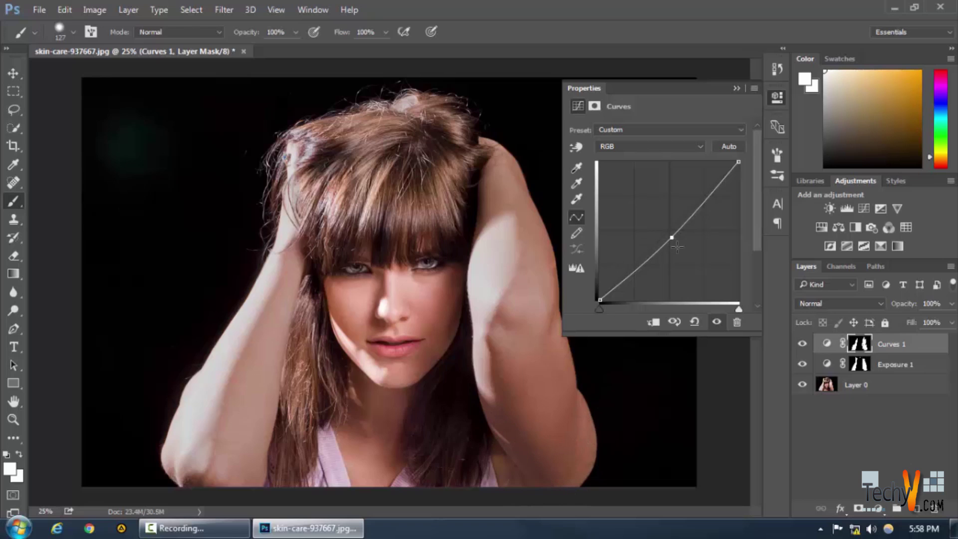
Add a point on the Curves 1 curve and pull it down to darken the masked arms
{"action": "mouse_move", "coordinate": [671, 237]}
{"action": "left_mouse_down"}
{"action": "mouse_move", "coordinate": [678, 243]}
{"action": "mouse_move", "coordinate": [657, 208]}
{"action": "mouse_move", "coordinate": [680, 242]}
{"action": "mouse_move", "coordinate": [701, 208]}
{"action": "mouse_move", "coordinate": [665, 240]}
{"action": "mouse_move", "coordinate": [672, 223]}
{"action": "mouse_move", "coordinate": [678, 231]}
{"action": "left_mouse_up"}
Compare Curves 1 on and off, then move its curve point further to darken the arms
{"action": "left_click", "coordinate": [804, 344]}
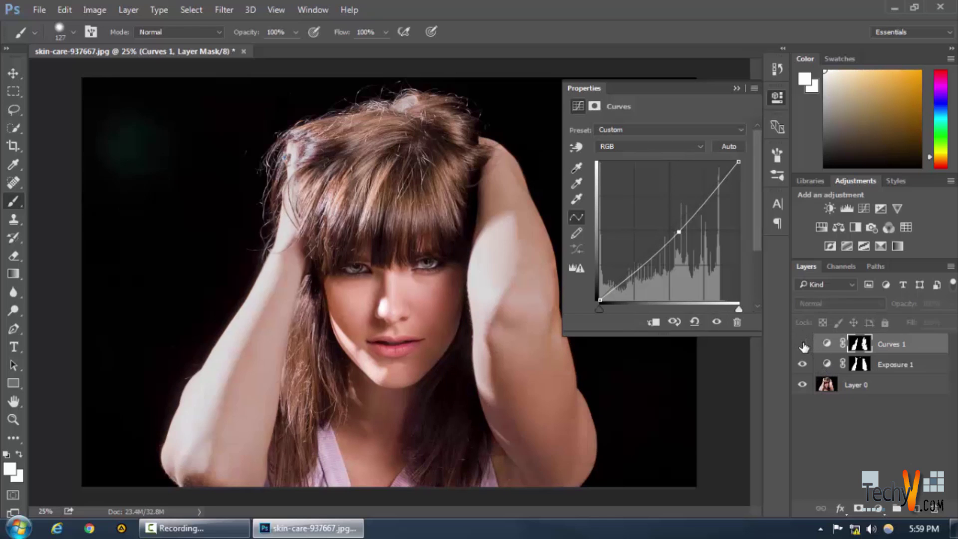
{"action": "left_click", "coordinate": [803, 345]}
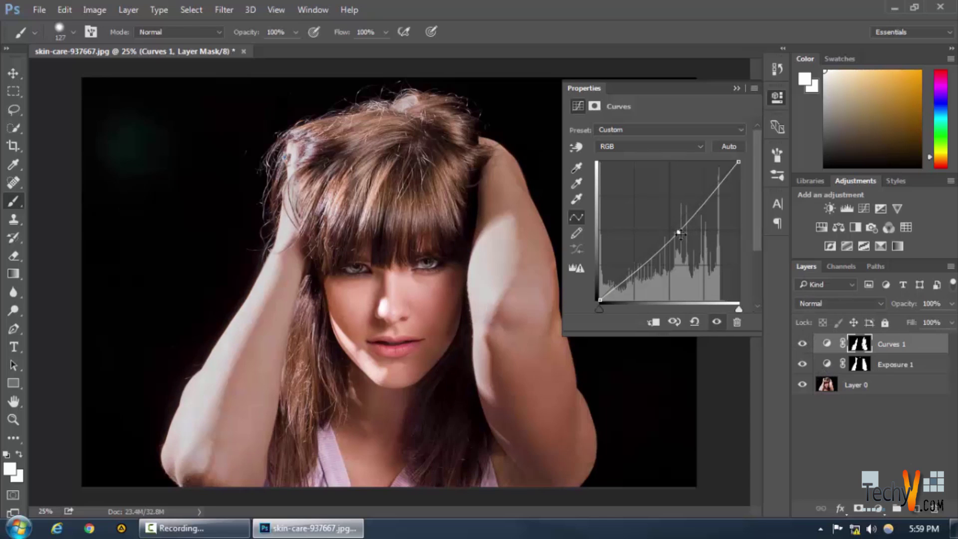
{"action": "left_click_drag", "start_coordinate": [679, 232], "coordinate": [711, 205]}
Compare the portrait with Curves 1, Exposure 1 and Layer 0 toggled, then collapse the Curves properties
{"action": "left_click", "coordinate": [803, 344]}
{"action": "left_click", "coordinate": [803, 345]}
{"action": "left_click", "coordinate": [802, 365]}
{"action": "left_click", "coordinate": [802, 345]}
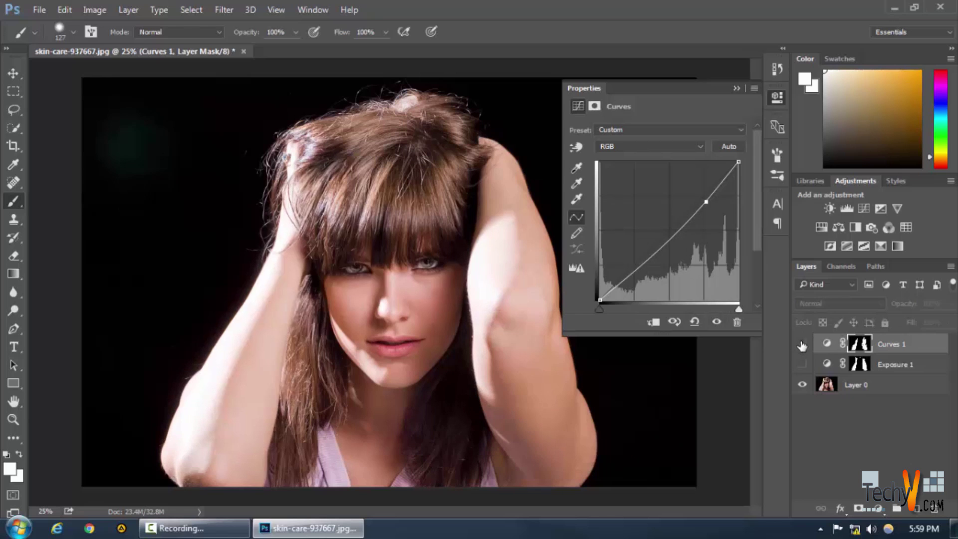
{"action": "left_click", "coordinate": [802, 344]}
{"action": "left_click", "coordinate": [803, 385]}
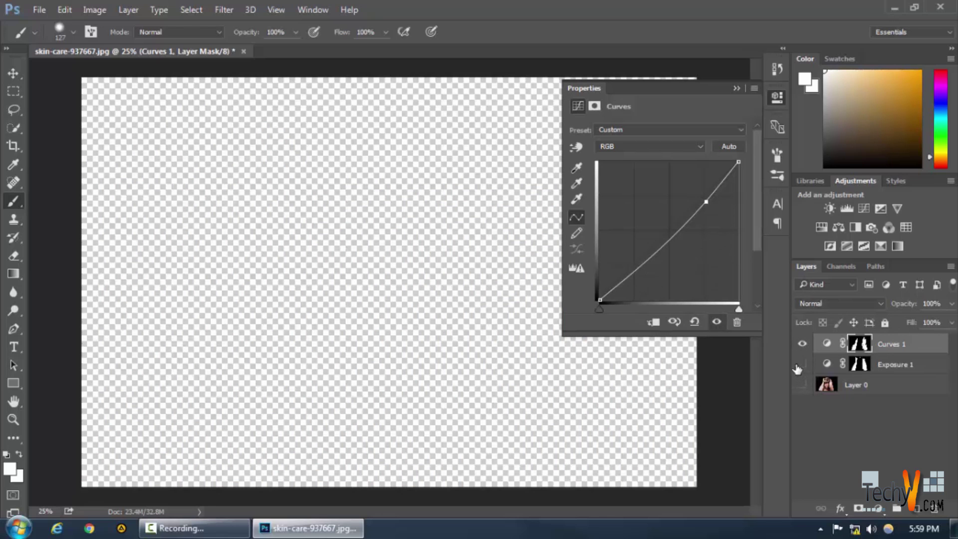
{"action": "left_click", "coordinate": [803, 385]}
{"action": "left_click", "coordinate": [803, 365]}
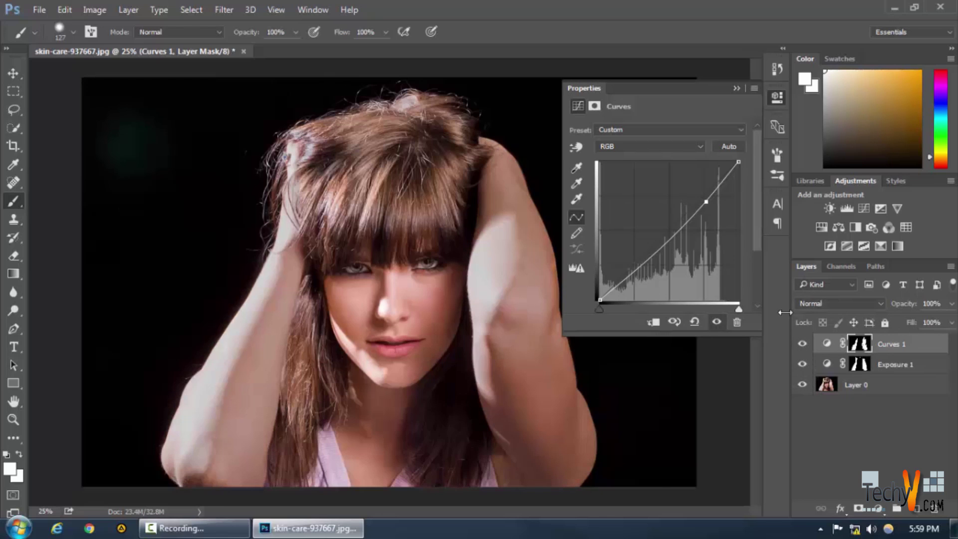
{"action": "left_click", "coordinate": [736, 88]}
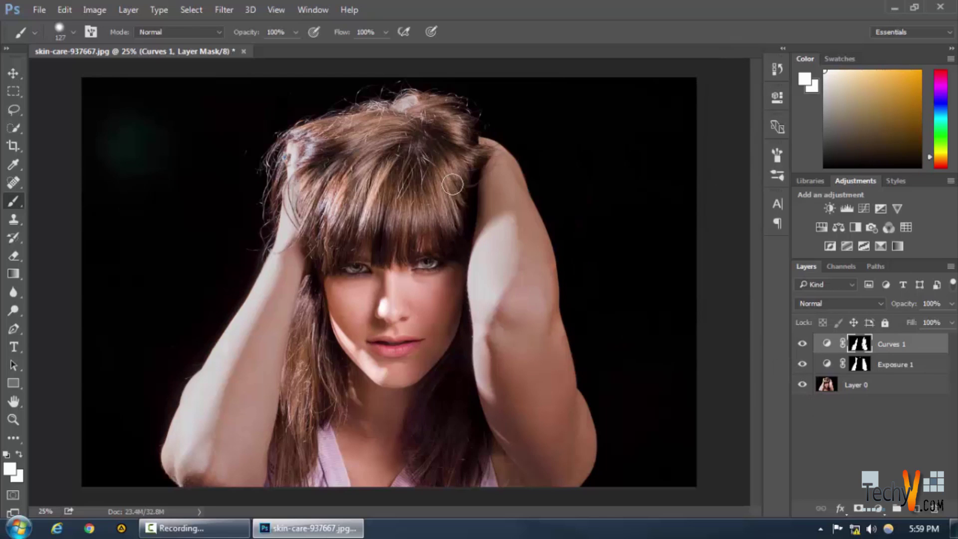
Hide and trash Curves 1, compare Exposure 1 on and off, then deselect it
{"action": "left_click", "coordinate": [800, 346]}
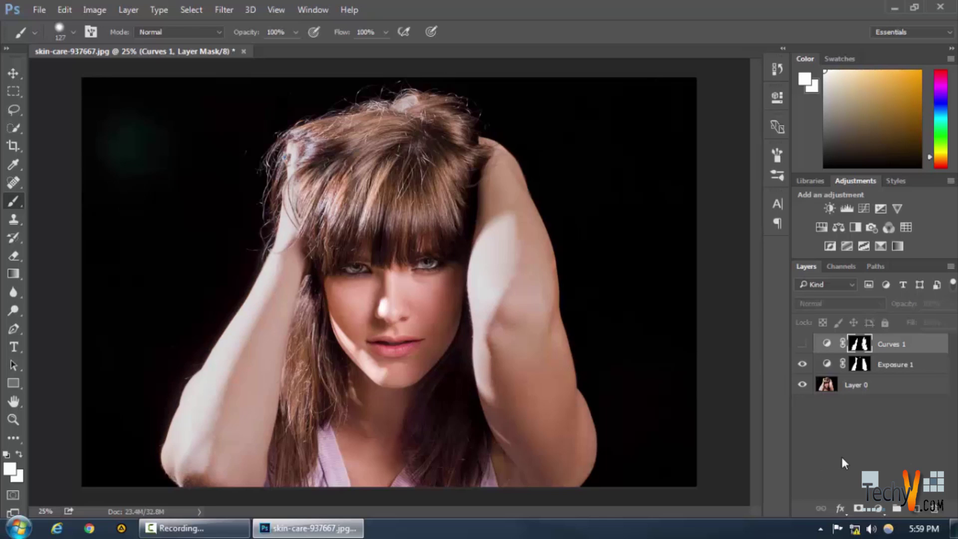
{"action": "left_click_drag", "start_coordinate": [888, 347], "coordinate": [933, 508]}
{"action": "left_click", "coordinate": [801, 344]}
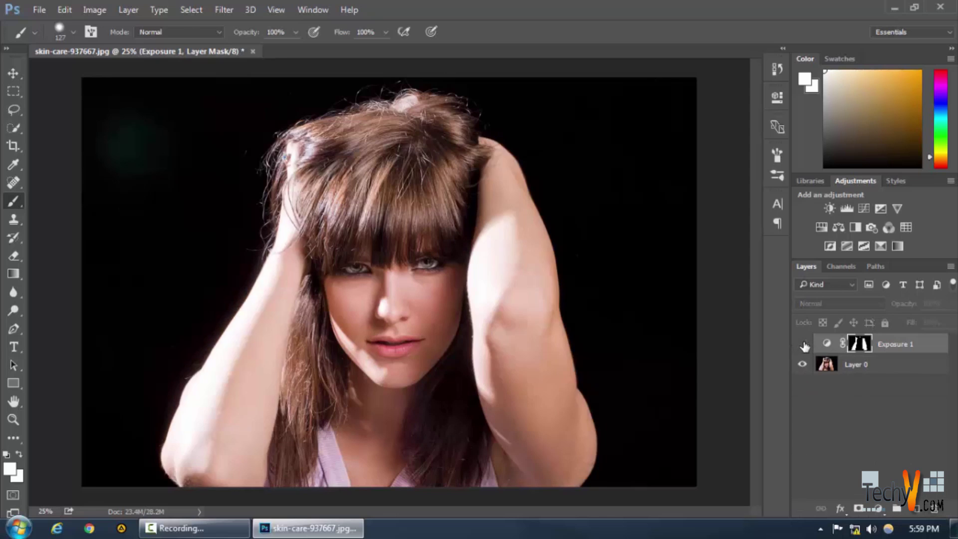
{"action": "left_click", "coordinate": [802, 344]}
{"action": "left_click", "coordinate": [845, 436]}
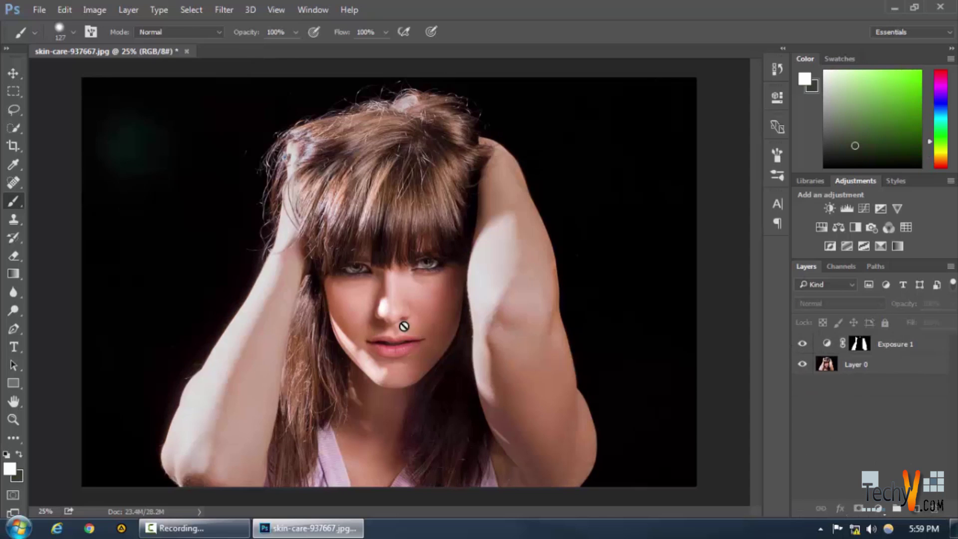